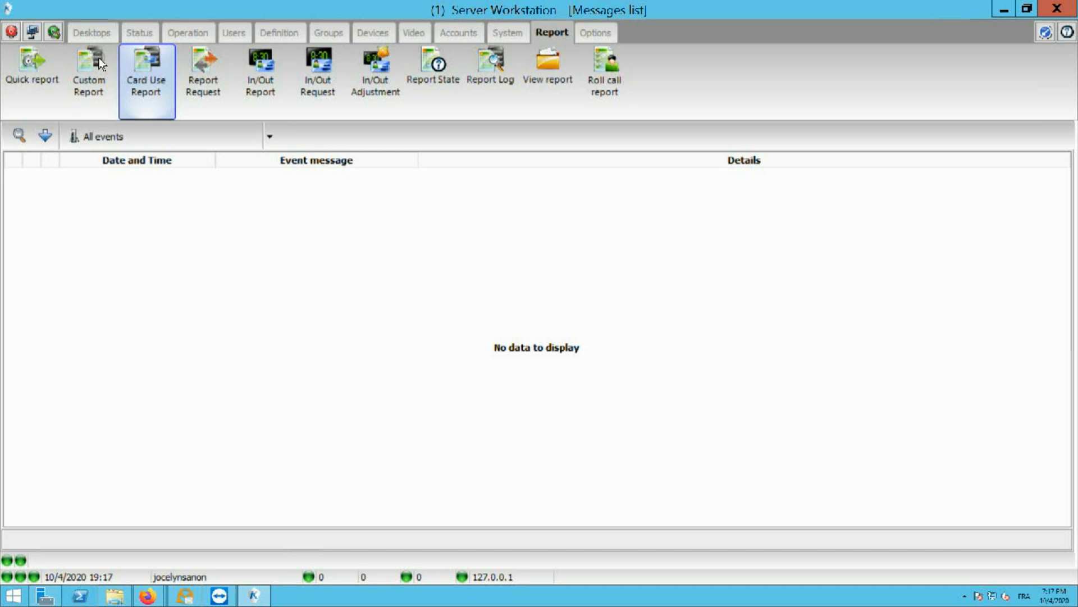
# Open the print options for the user card records and check which Card index choices are available.
pyautogui.click(143, 197)
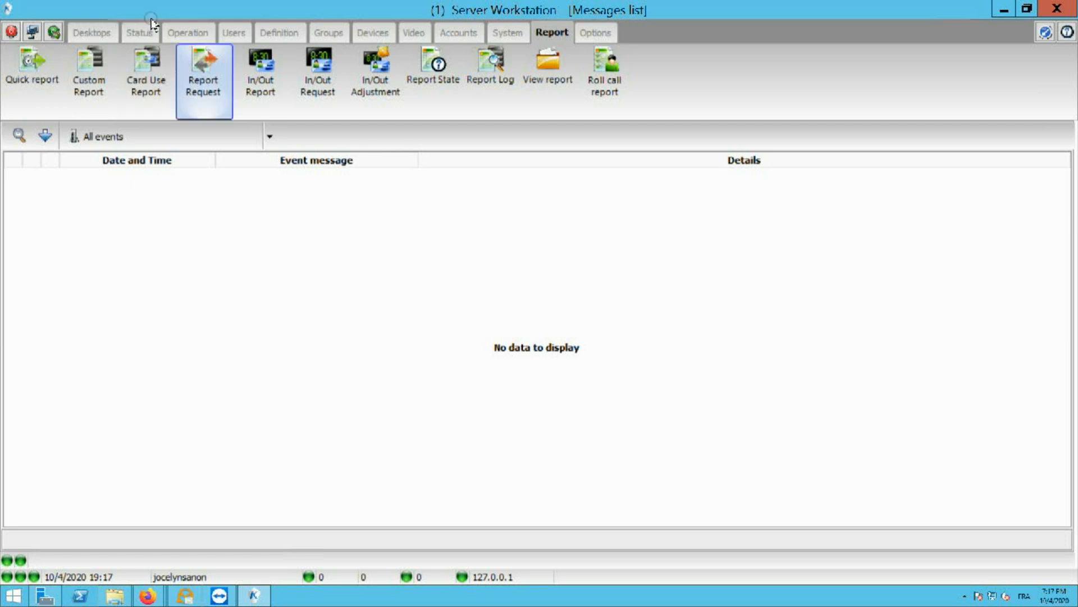
pyautogui.click(227, 29)
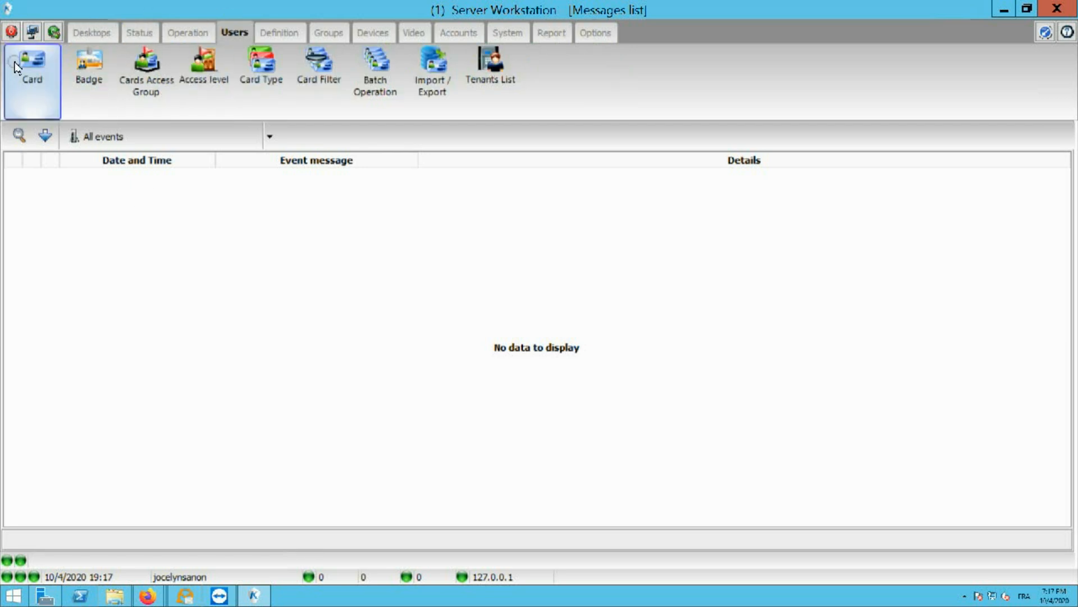
pyautogui.click(34, 72)
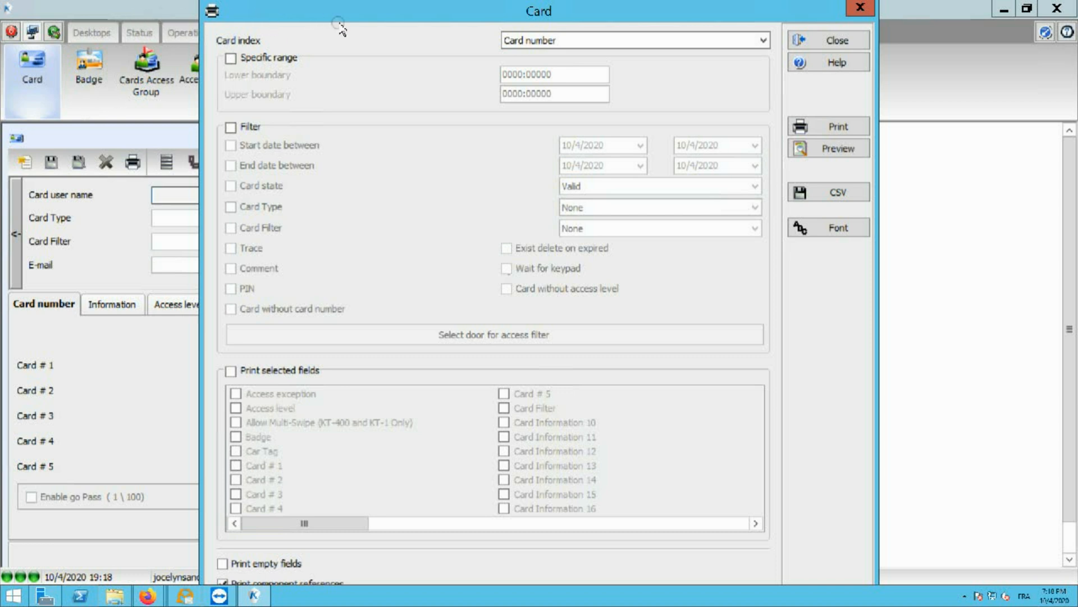
pyautogui.click(524, 42)
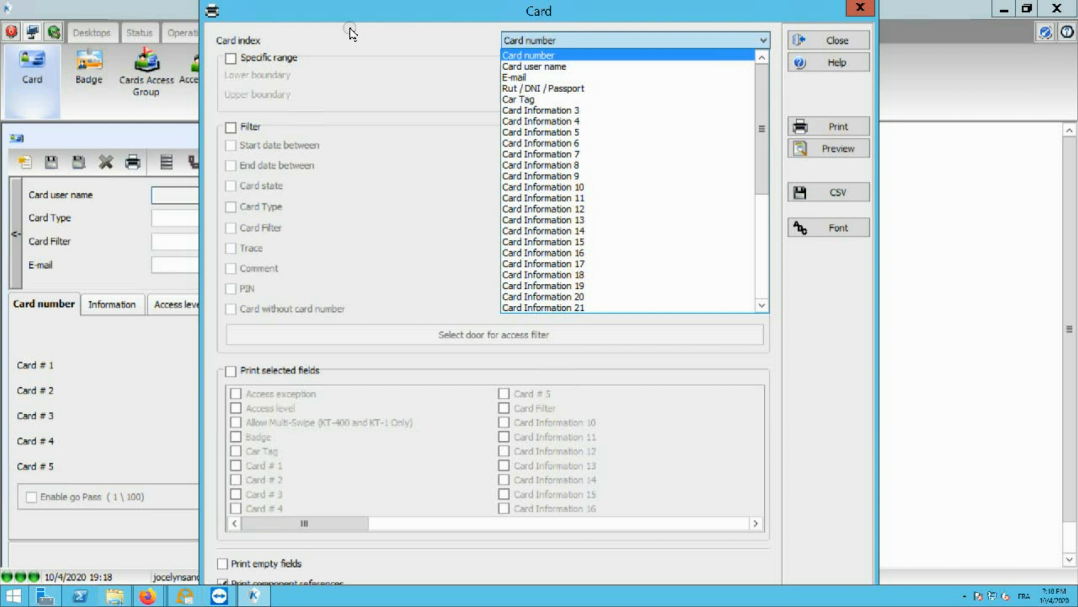
pyautogui.click(305, 15)
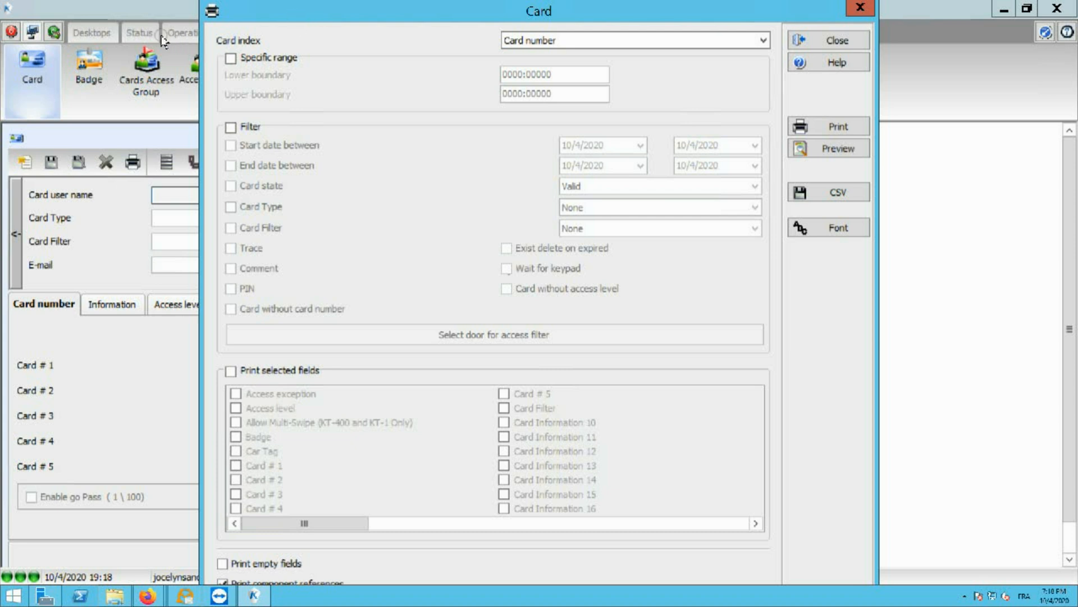
# Enable Specific range, Filter and Print selected fields for the card report, and preview it indexed by Card number.
pyautogui.click(230, 58)
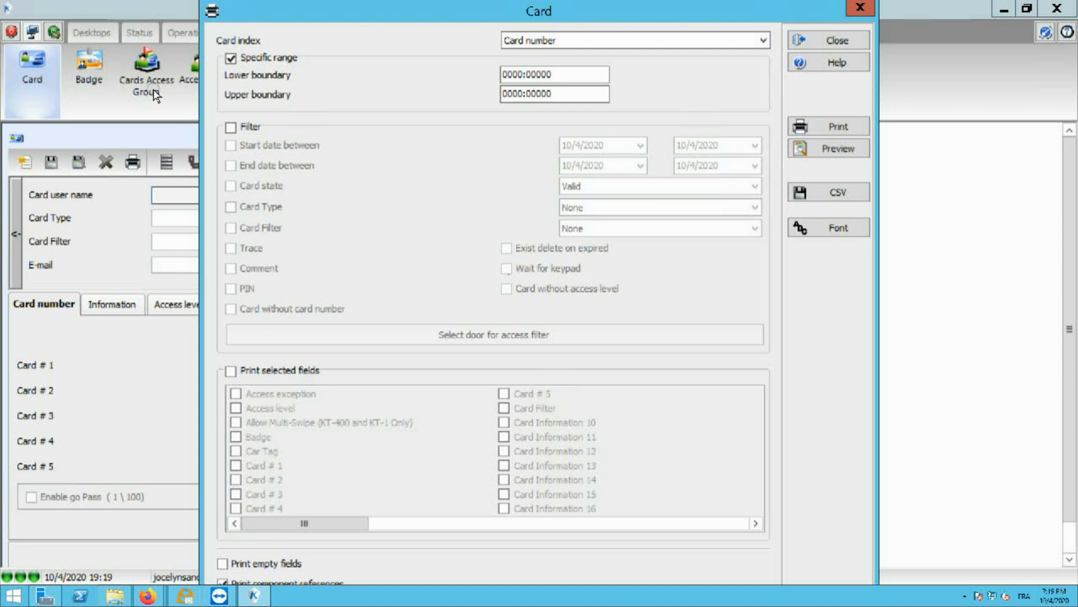
pyautogui.click(231, 127)
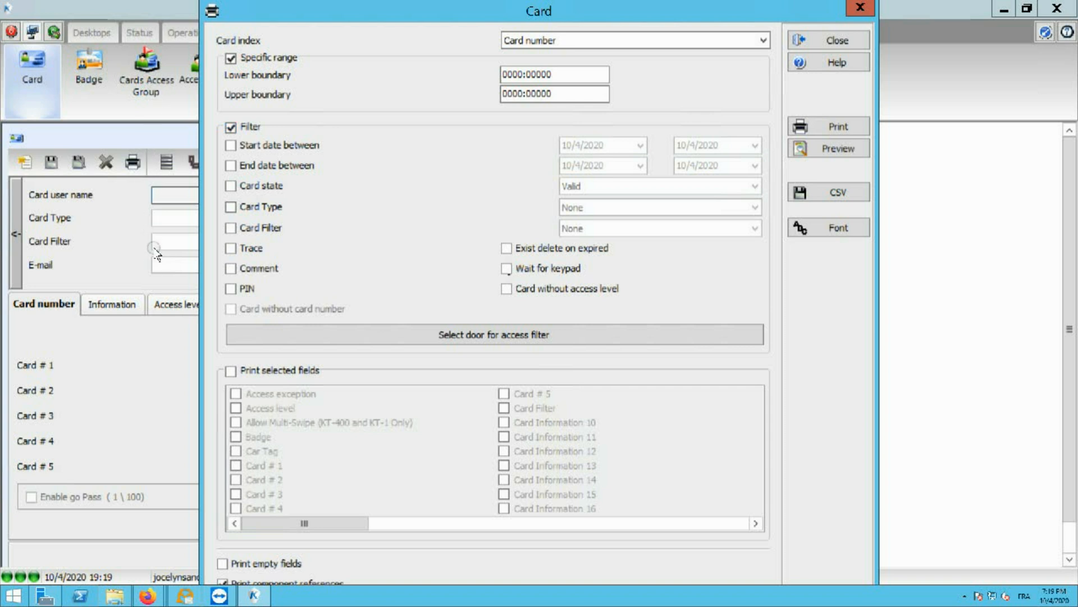
pyautogui.click(231, 371)
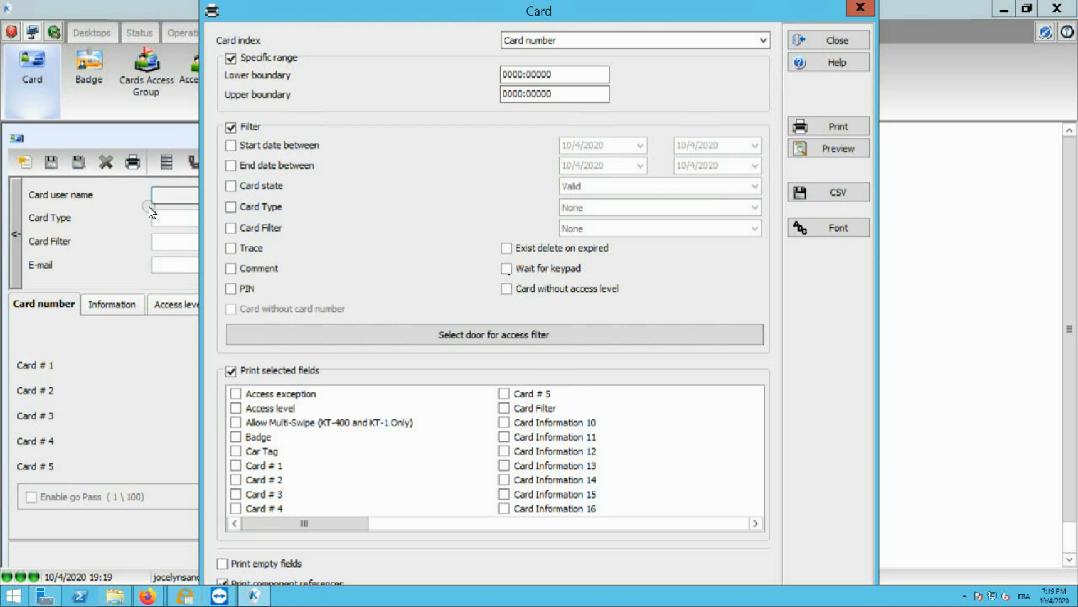
pyautogui.click(553, 96)
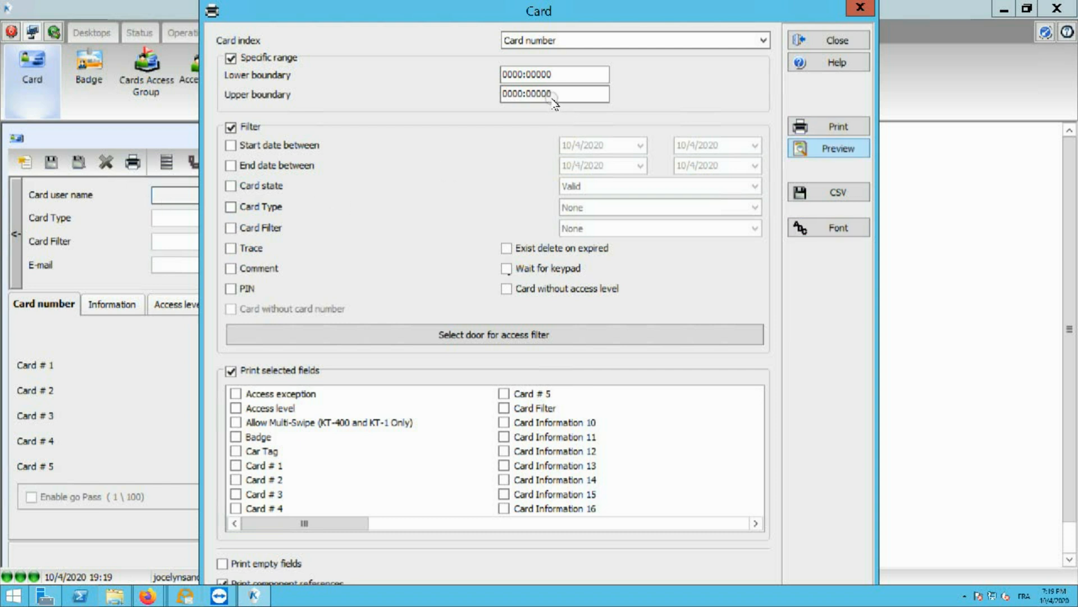
pyautogui.press('Return')
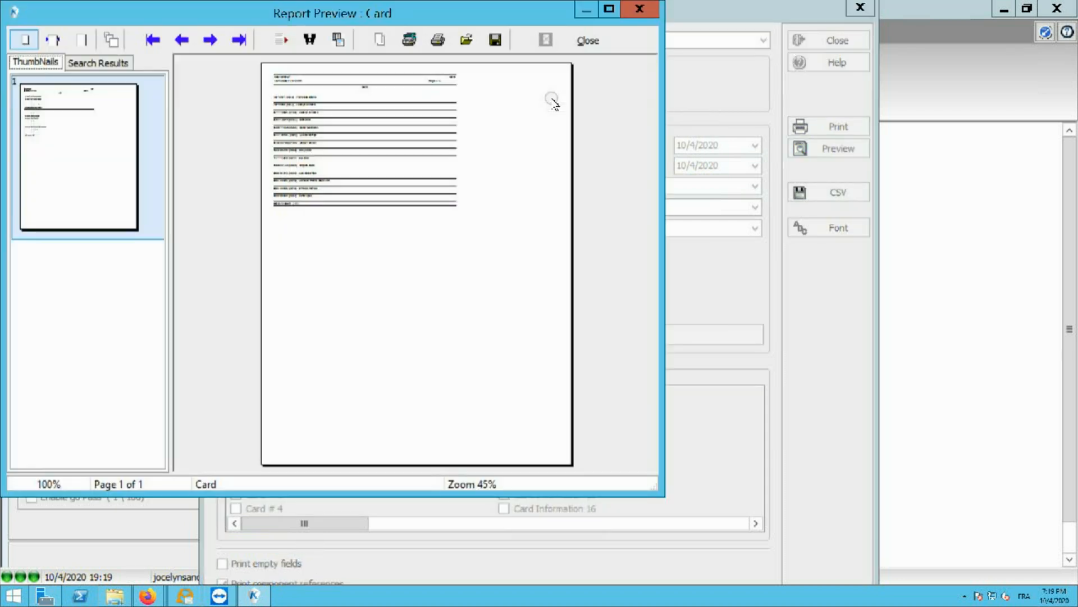
# Examine the card report preview maximized at page width, and close it.
pyautogui.click(54, 40)
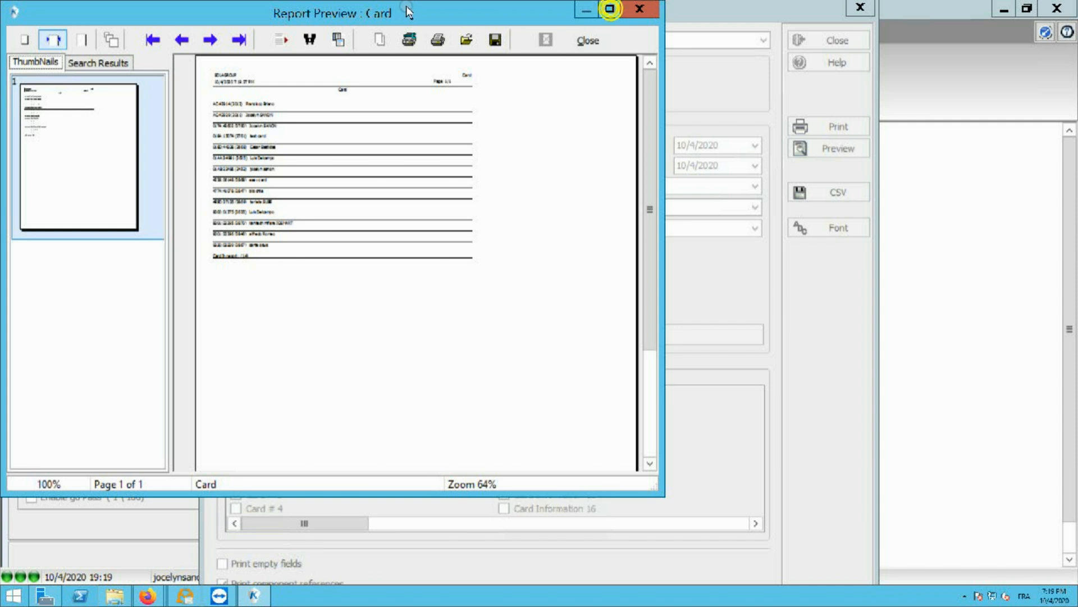
pyautogui.click(610, 9)
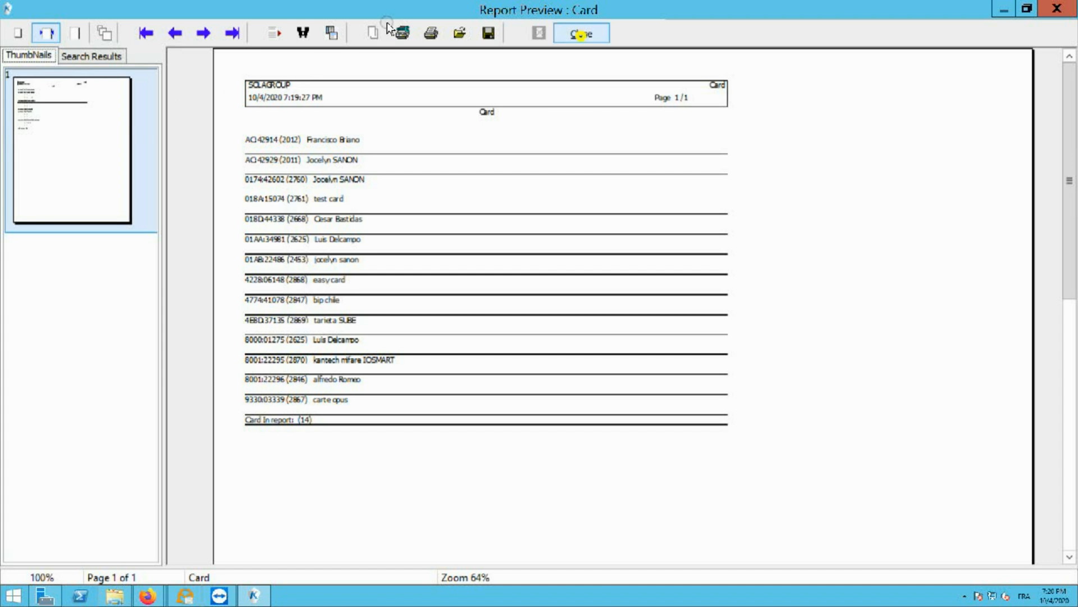
pyautogui.click(582, 34)
# Set the card index to Card user name, view the resulting report preview maximized at page width, and close it.
pyautogui.click(540, 41)
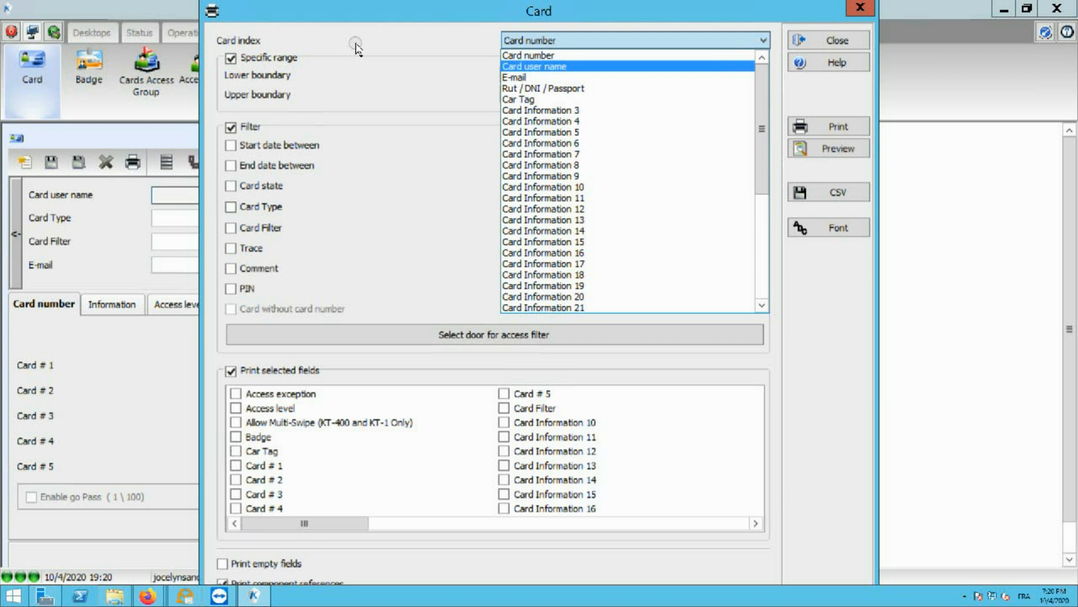
pyautogui.click(534, 66)
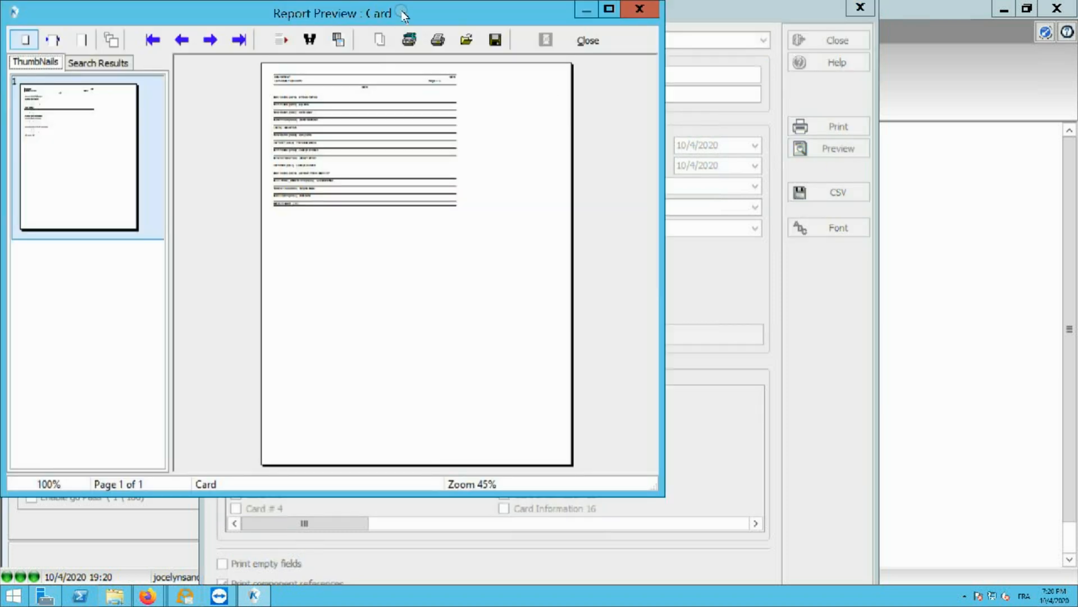
pyautogui.click(610, 8)
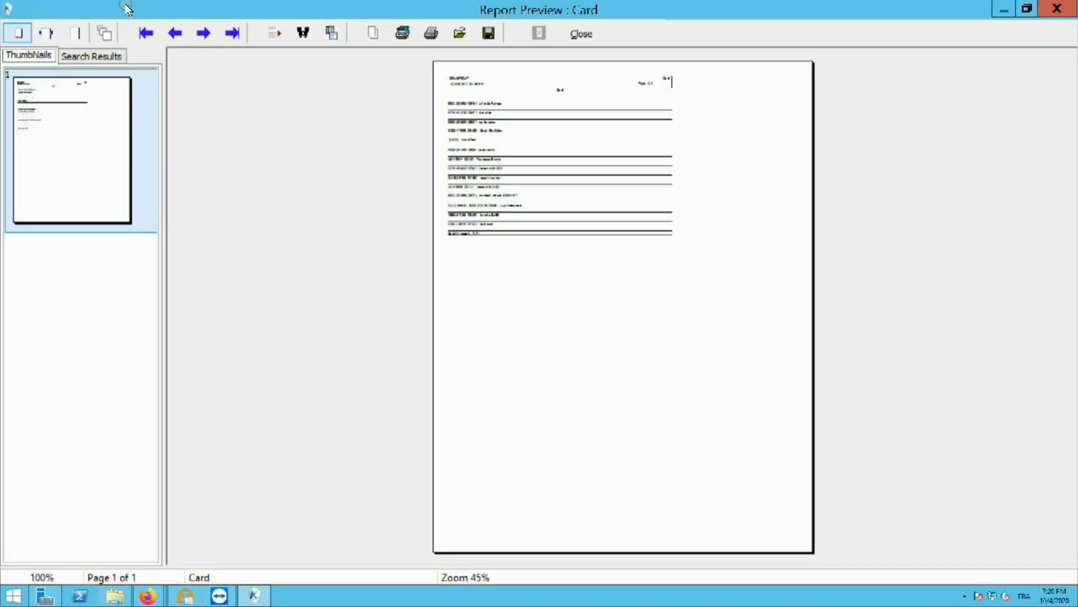
pyautogui.click(45, 32)
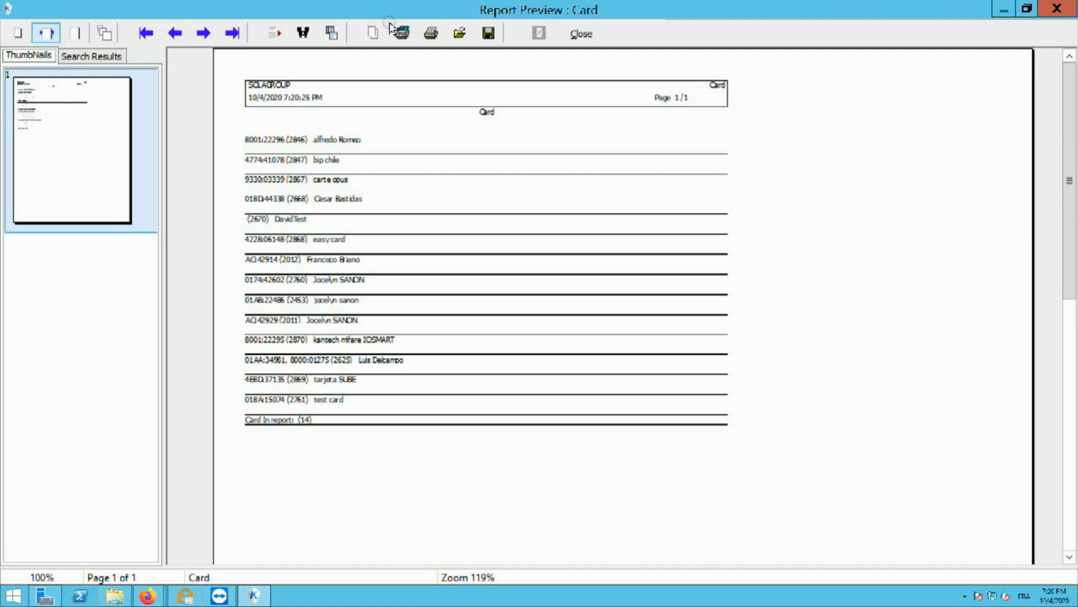
pyautogui.click(581, 34)
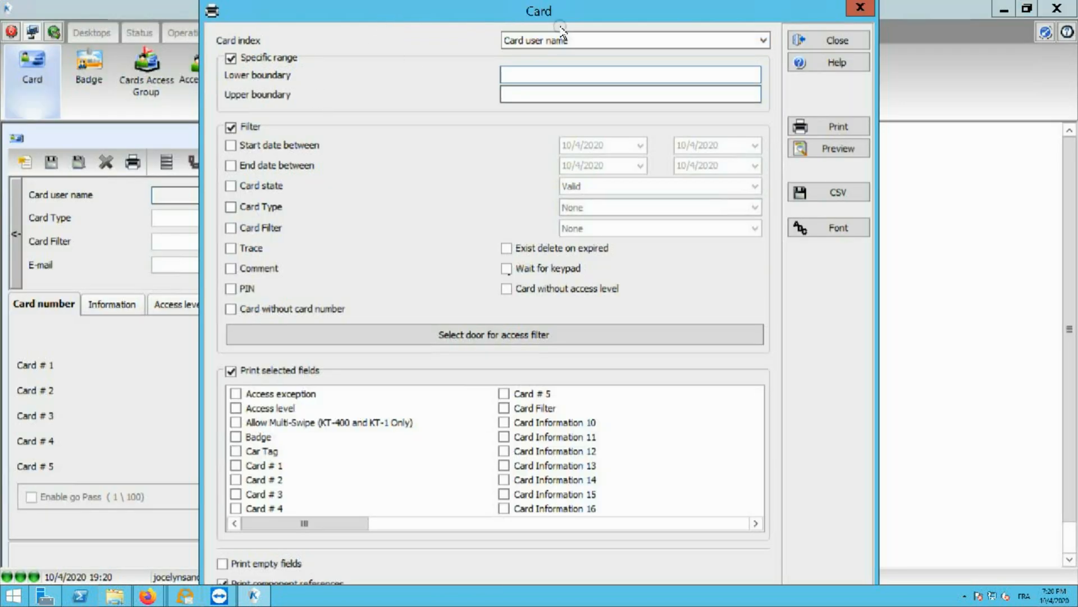
# Leave the report options and look through the card search for a user name, cancelling without loading a match.
pyautogui.click(800, 40)
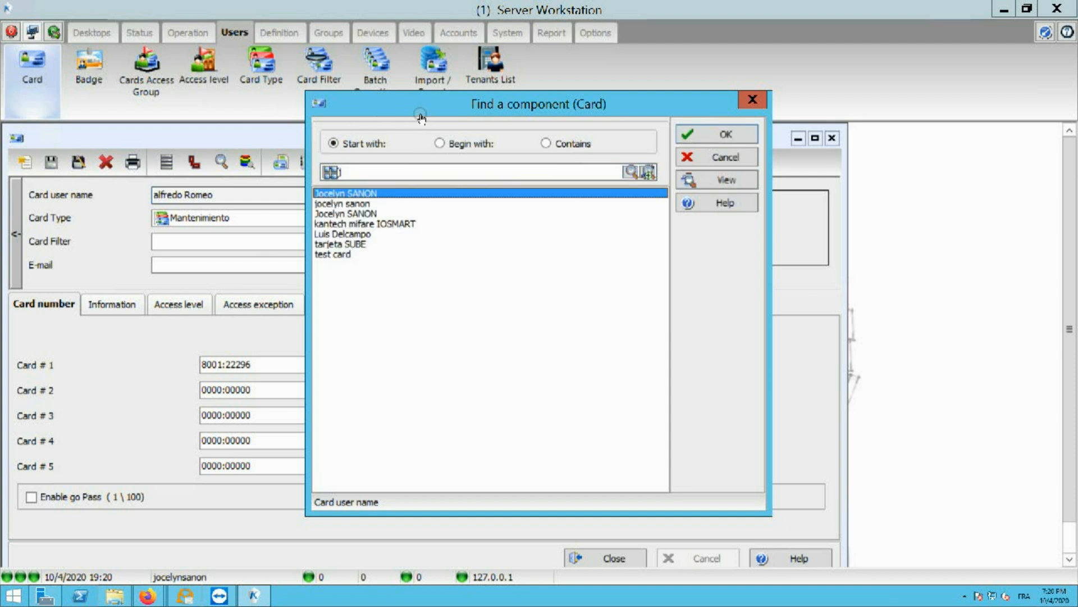
pyautogui.press('Return')
pyautogui.click(344, 203)
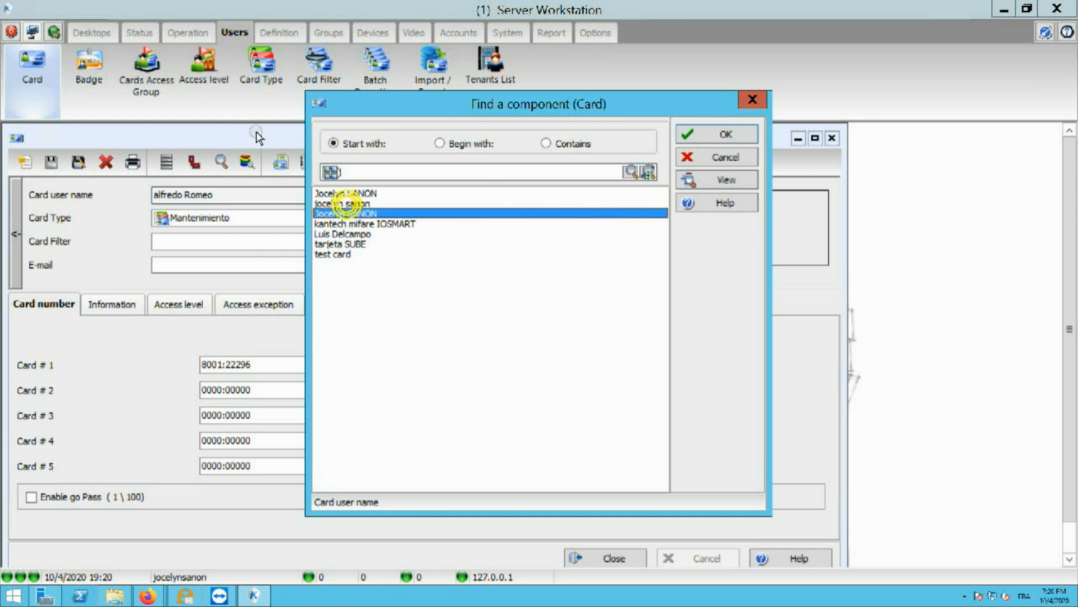
pyautogui.press('Escape')
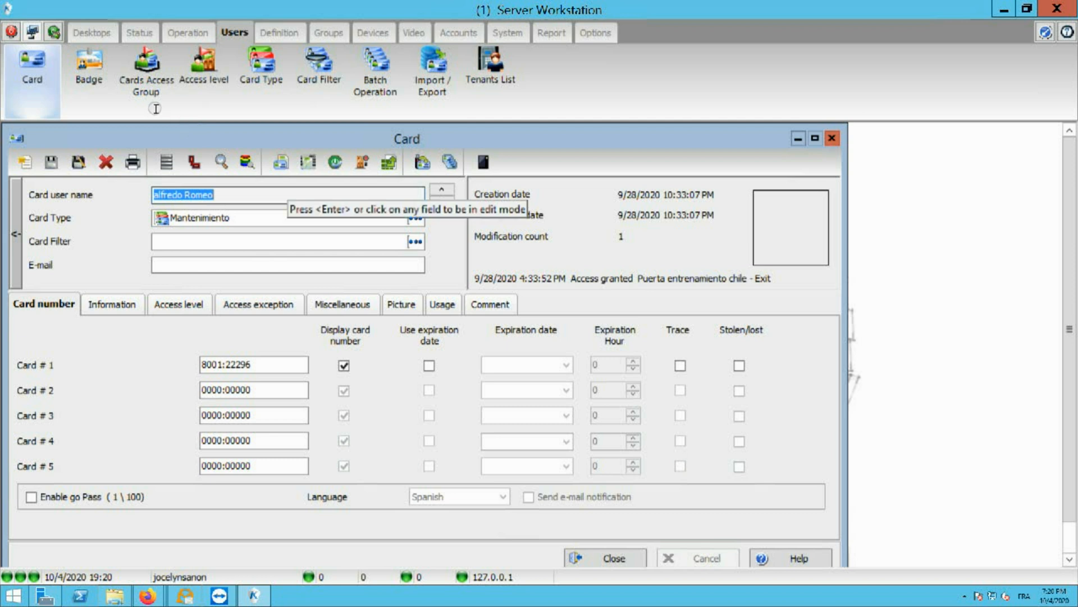
# Reopen the card print options and enable Specific range, Filter and Print selected fields.
pyautogui.click(132, 161)
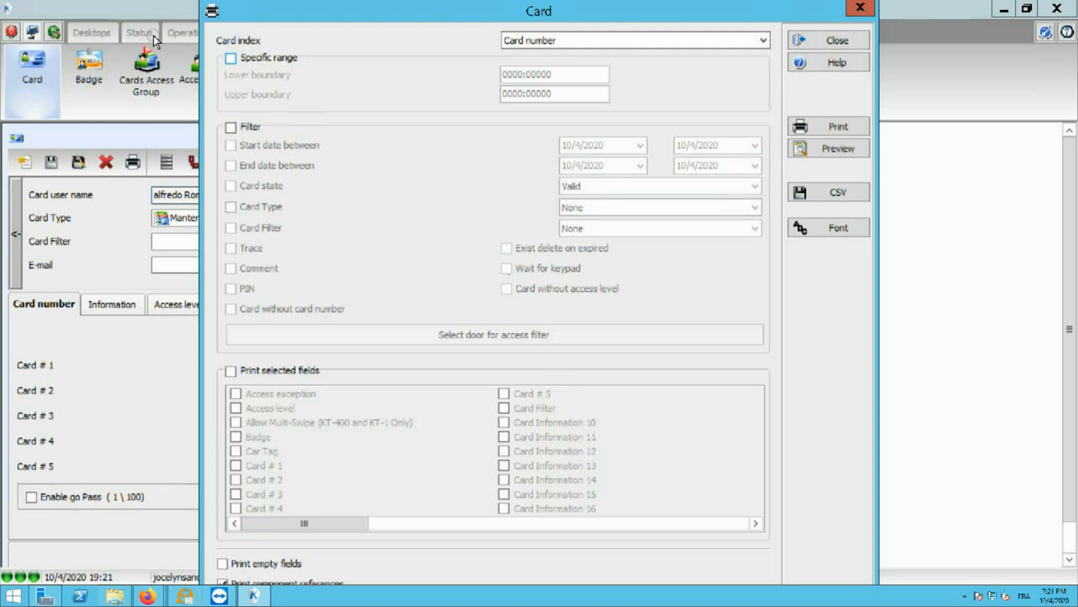
pyautogui.click(230, 57)
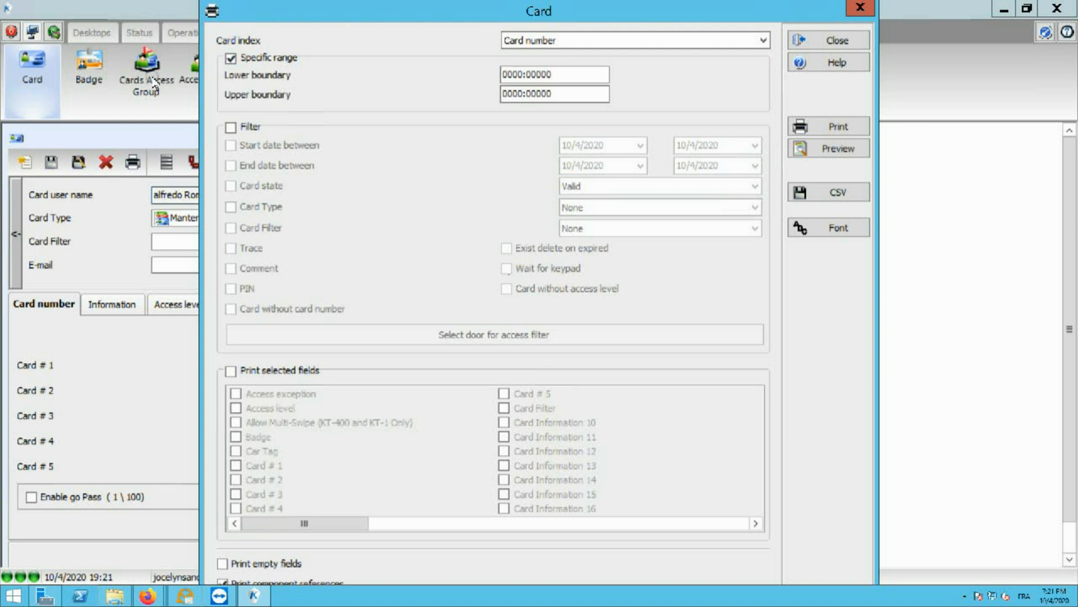
pyautogui.click(231, 128)
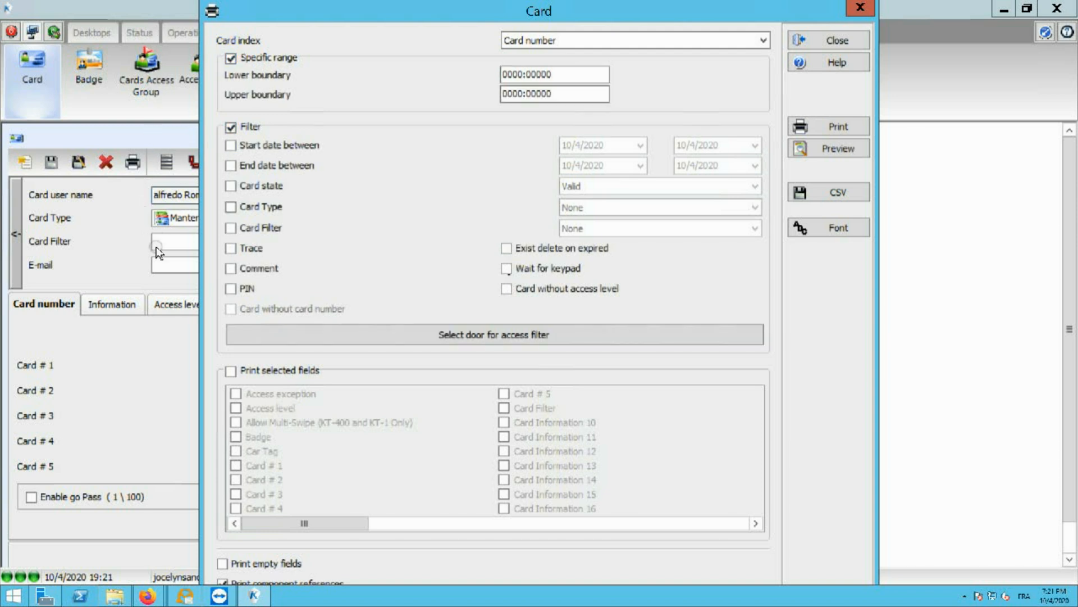
pyautogui.click(231, 371)
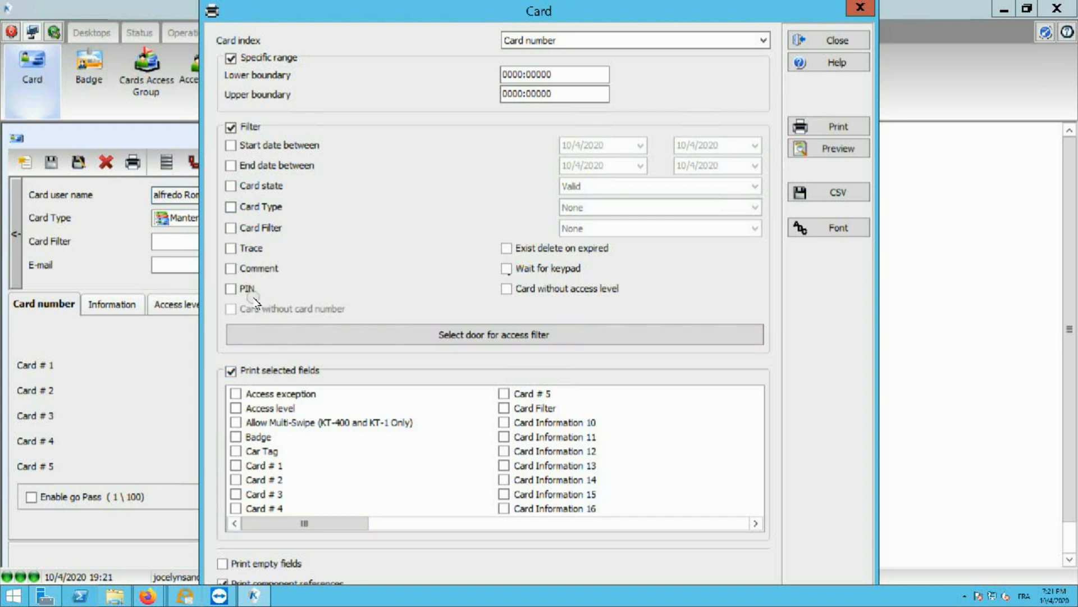
# Include Access level in the printed fields, view the card report preview maximized at page width, and close it.
pyautogui.moveTo(304, 523); pyautogui.dragTo(218, 353)
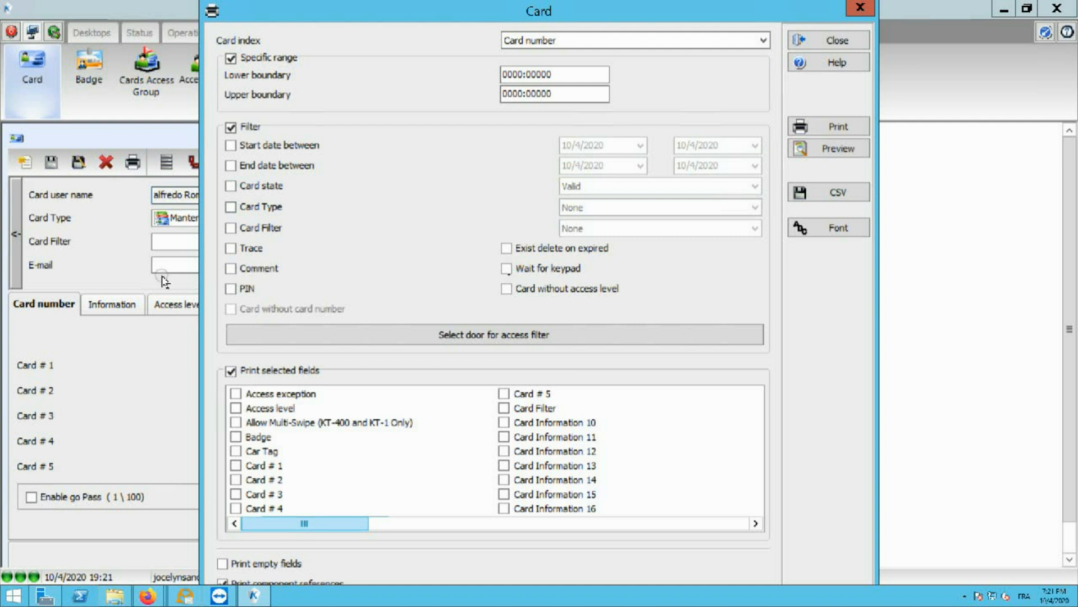
pyautogui.click(238, 407)
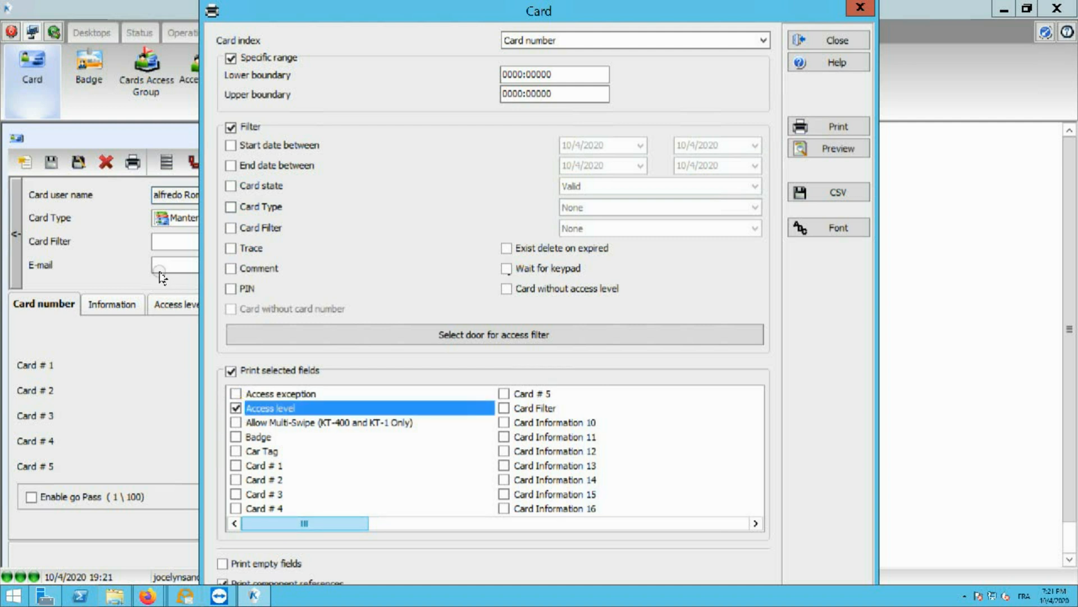
pyautogui.click(831, 149)
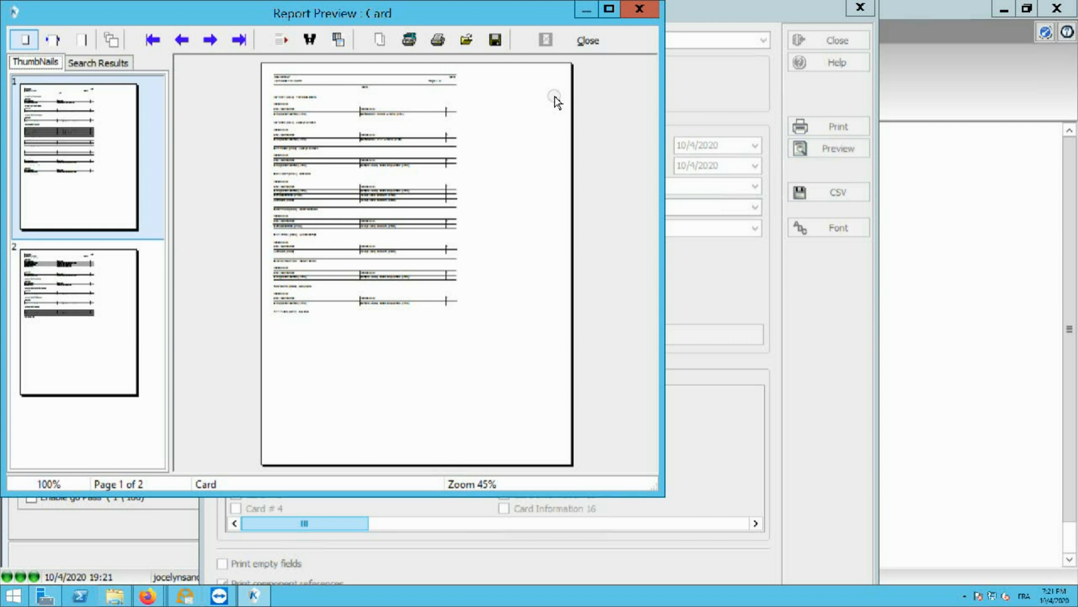
pyautogui.doubleClick(403, 10)
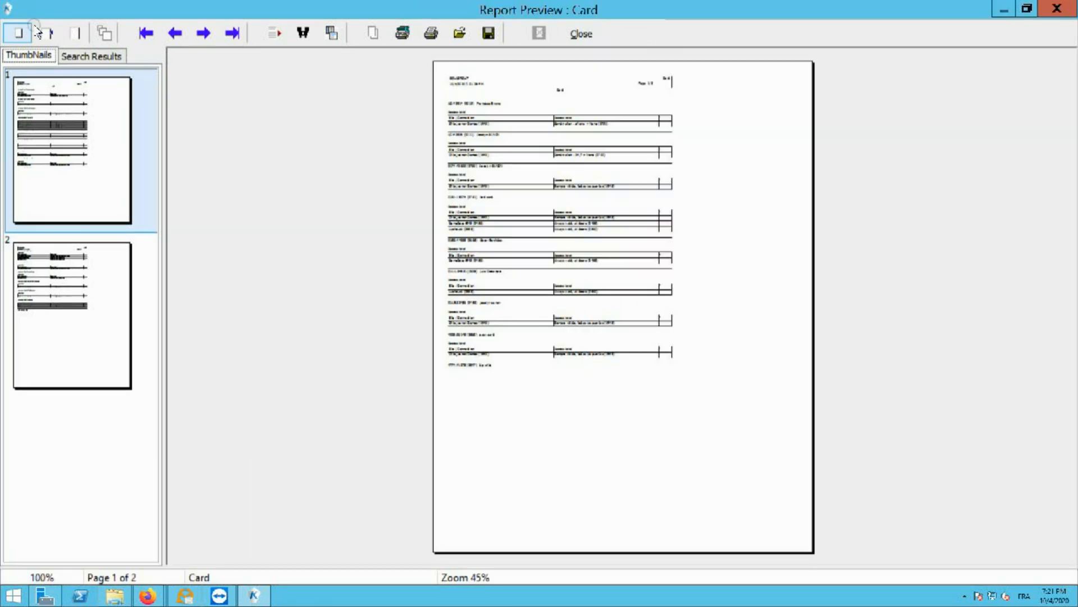
pyautogui.click(33, 28)
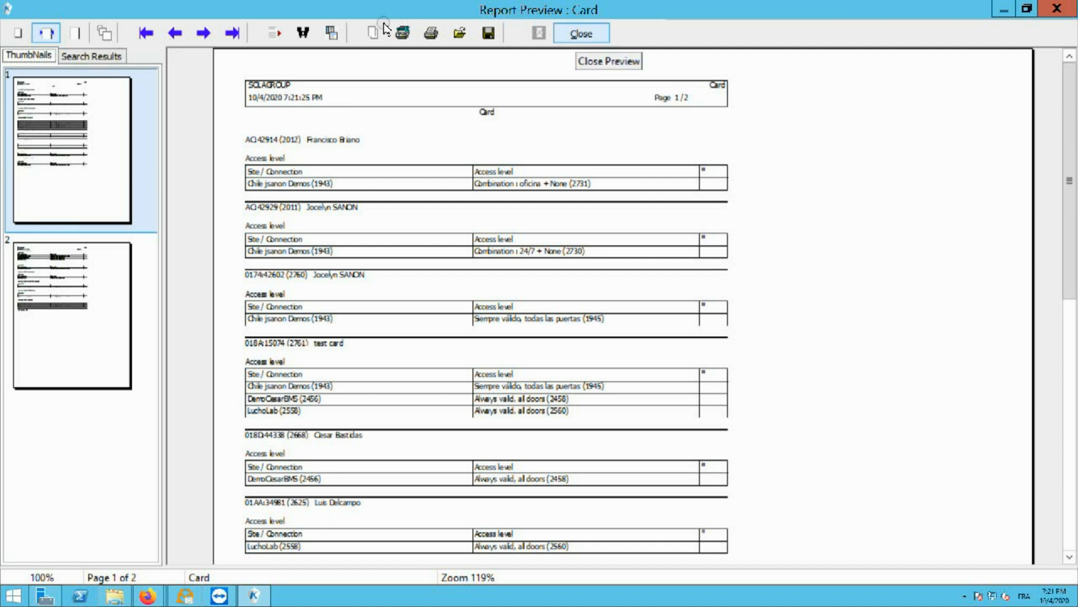
pyautogui.click(578, 35)
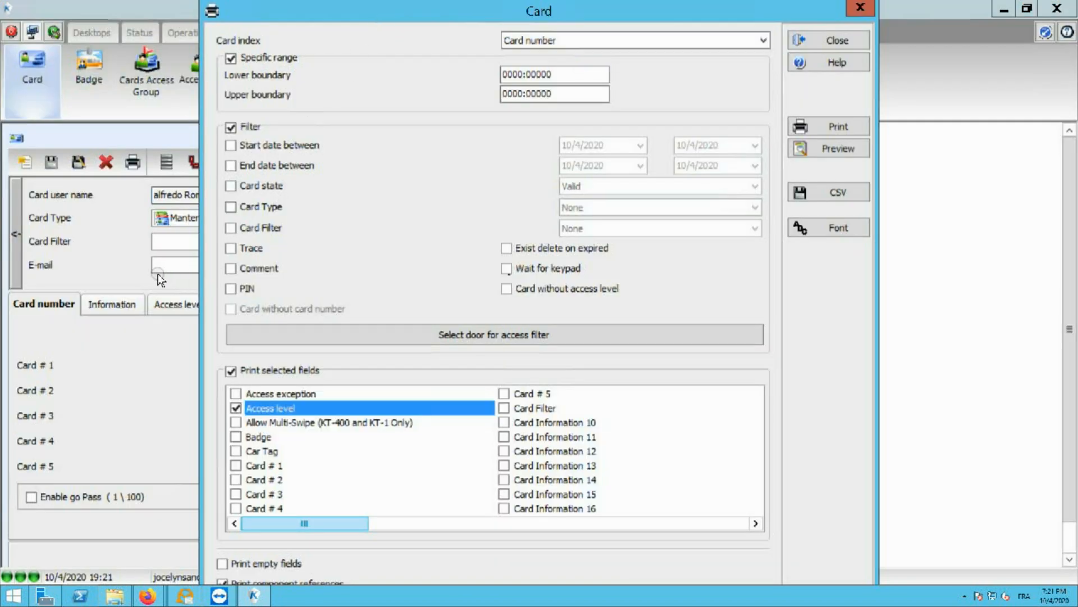
# Replace Access level with Picture in the fields printed on the card report.
pyautogui.press('space')
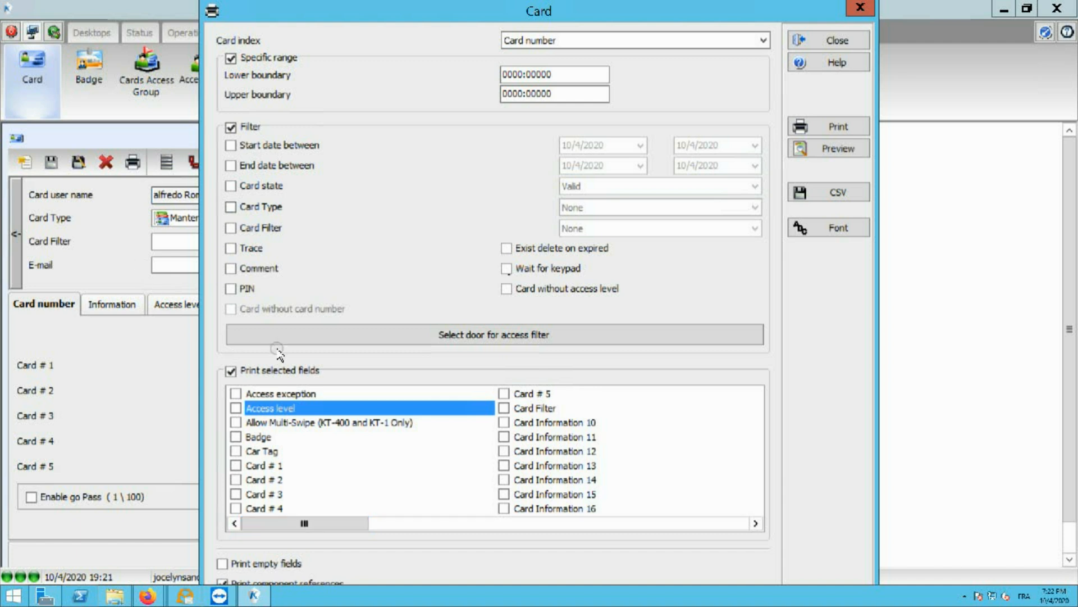
pyautogui.click(416, 524)
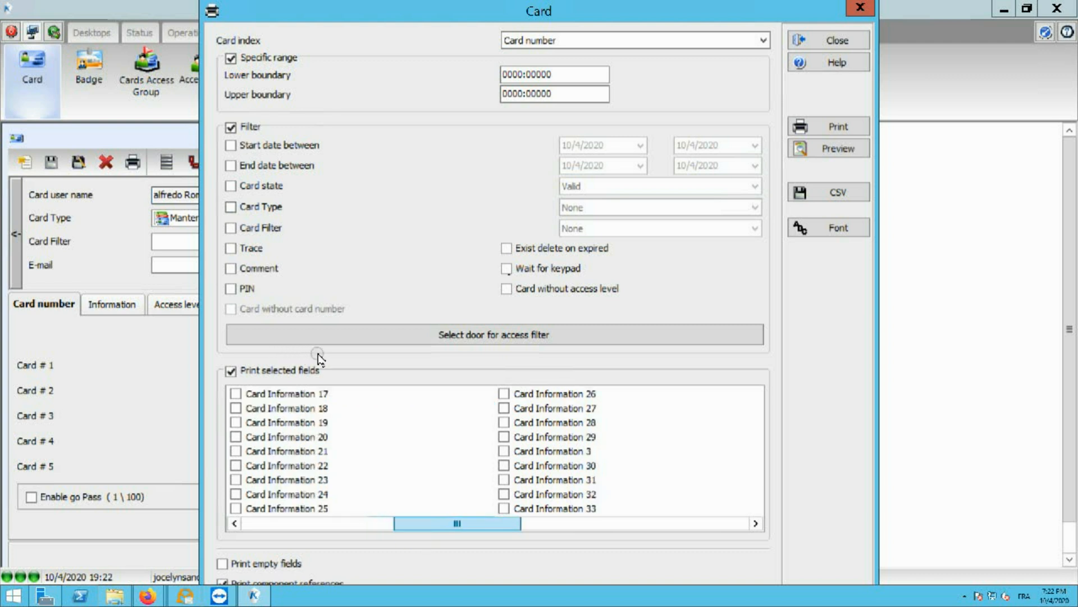
pyautogui.click(542, 523)
pyautogui.moveTo(544, 523); pyautogui.dragTo(619, 523)
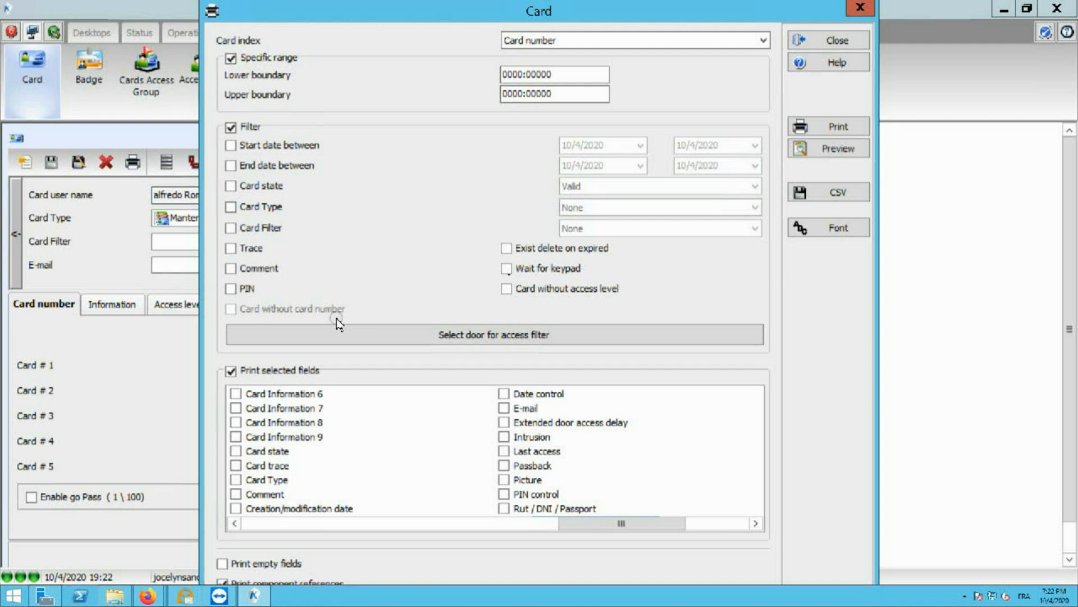
pyautogui.click(504, 479)
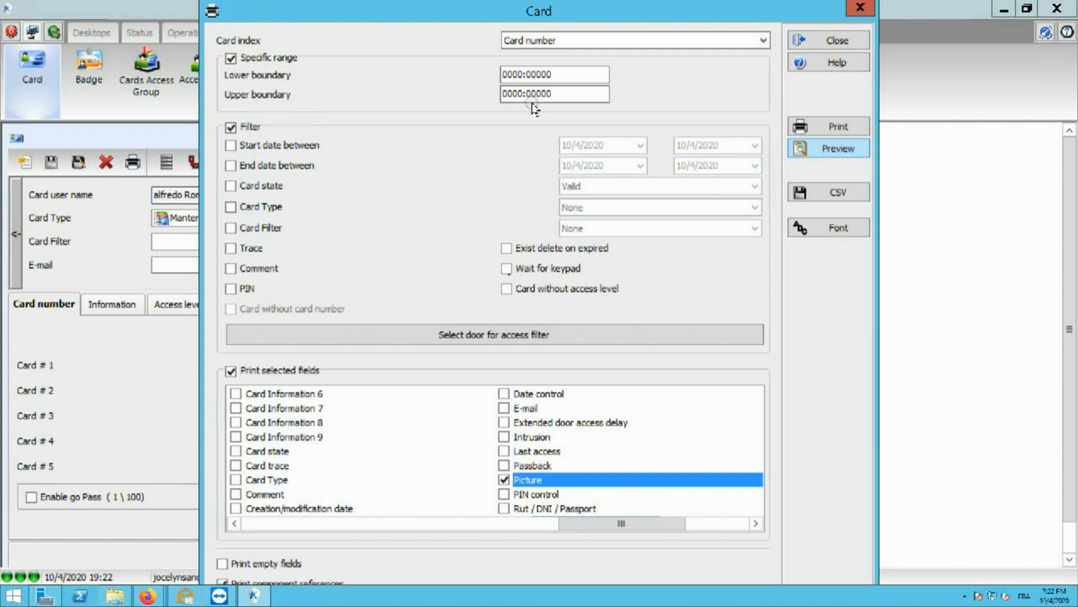
# Exclude Picture from the printed fields and set the door access filter to (01.01) Nuevo sitio, Recepcion Santiago.
pyautogui.click(503, 479)
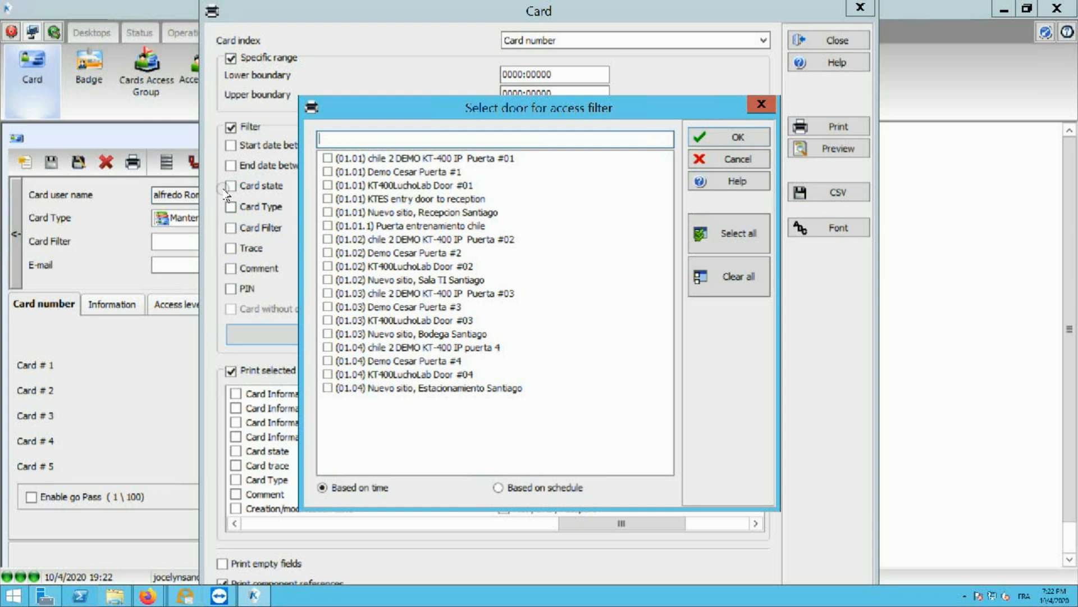
pyautogui.click(327, 211)
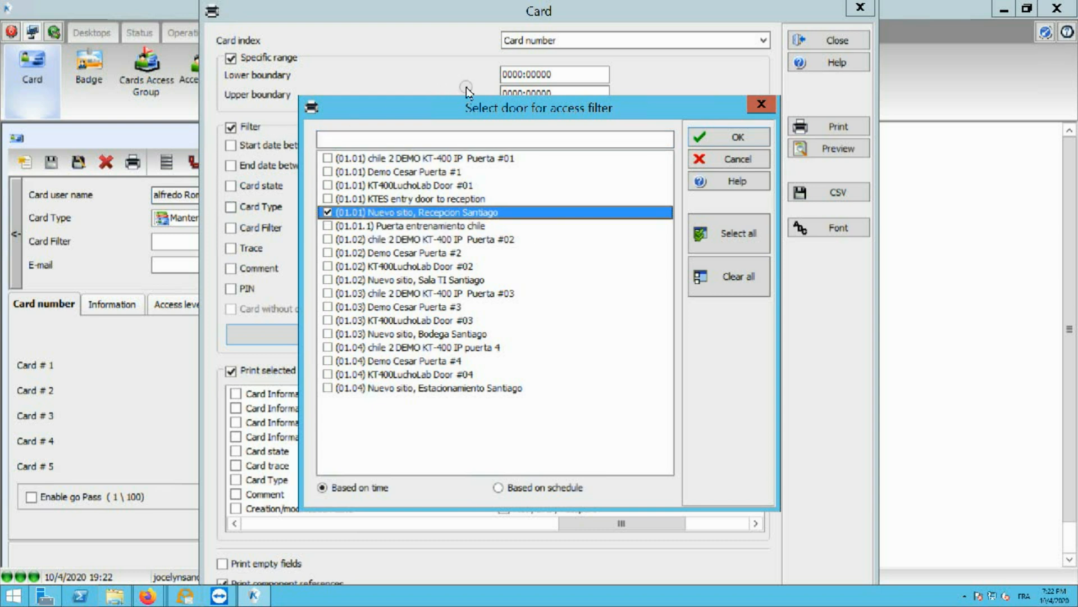
pyautogui.click(701, 137)
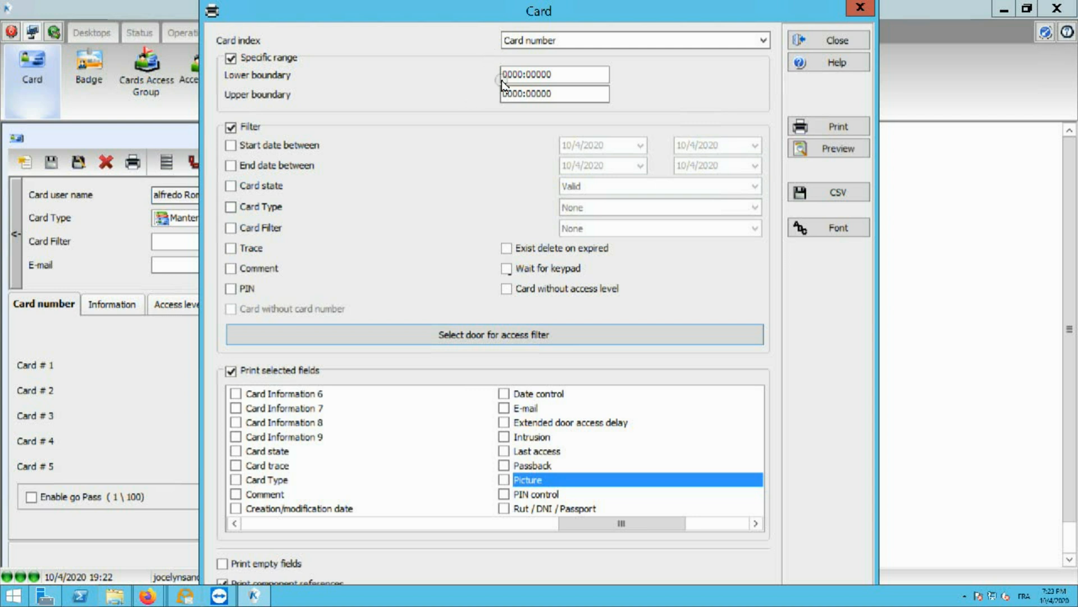
# Preview the card report filtered by the reception door, view it maximized at page width, and close the preview.
pyautogui.click(803, 149)
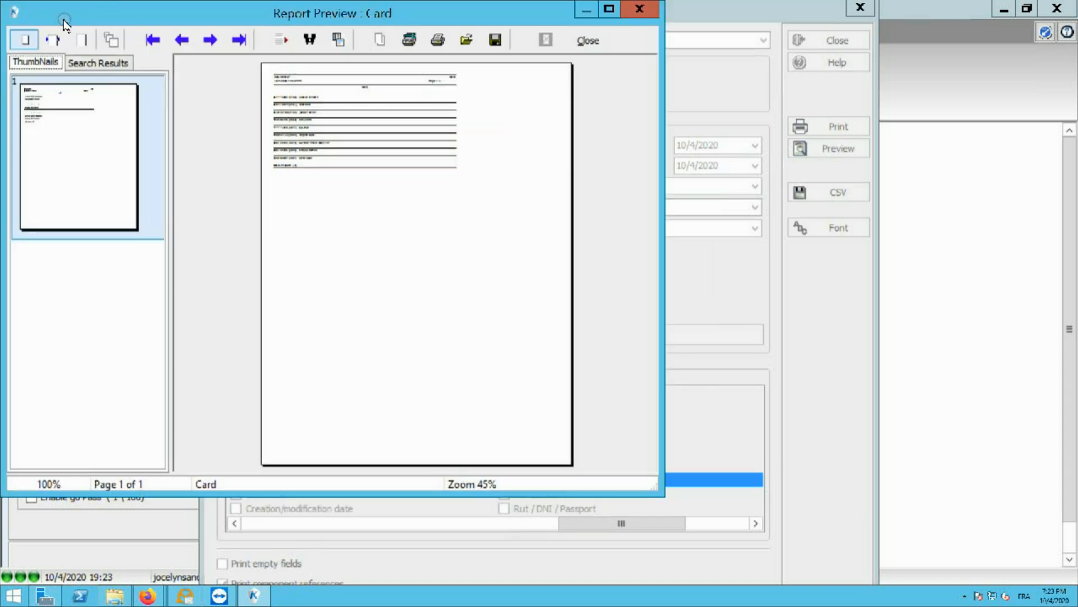
pyautogui.click(53, 39)
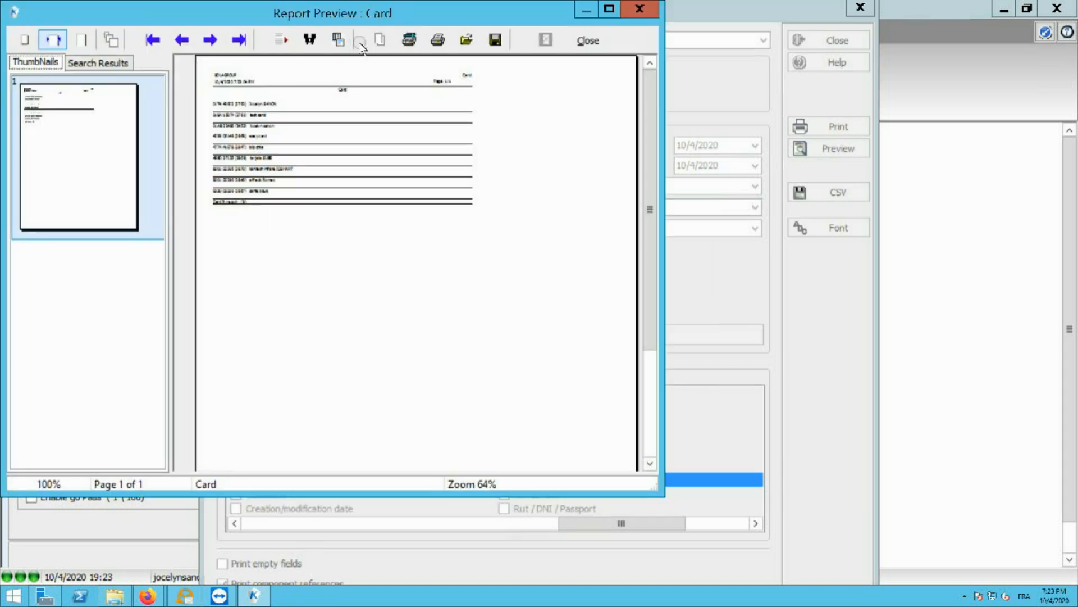
pyautogui.doubleClick(409, 10)
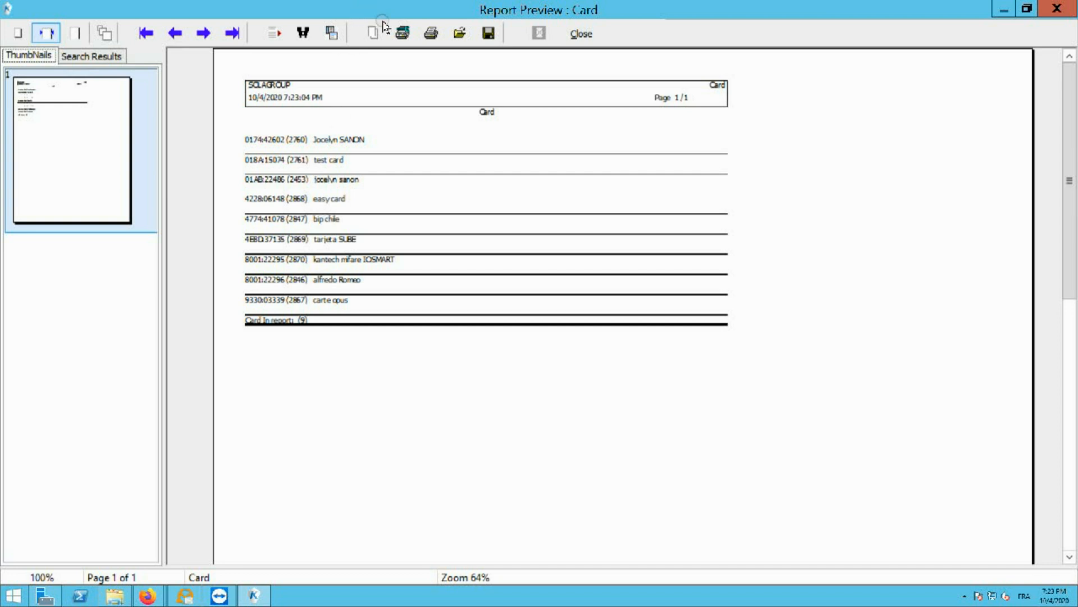
pyautogui.click(580, 32)
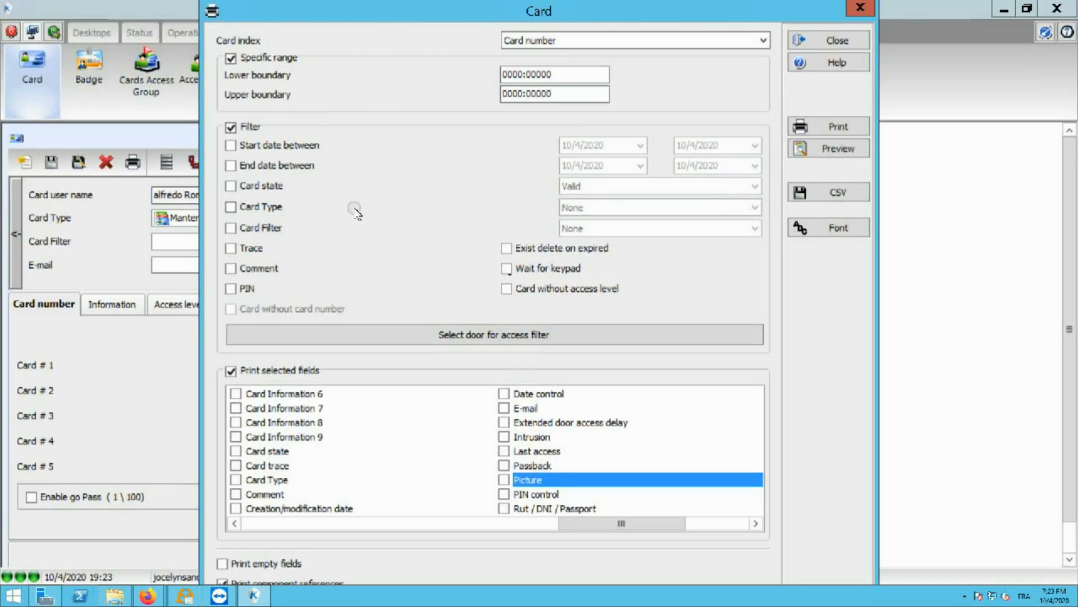
# Replace the selected door in the access filter with (01.01) KT400LuchoLab Door #01 and preview the card report maximized at page width.
pyautogui.click(508, 335)
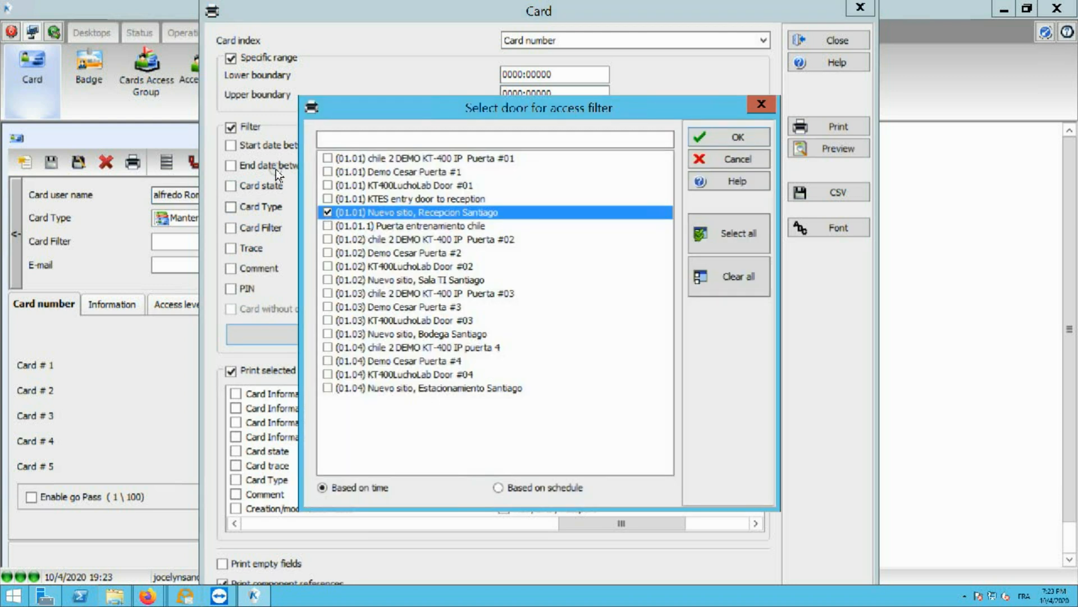
pyautogui.press('space')
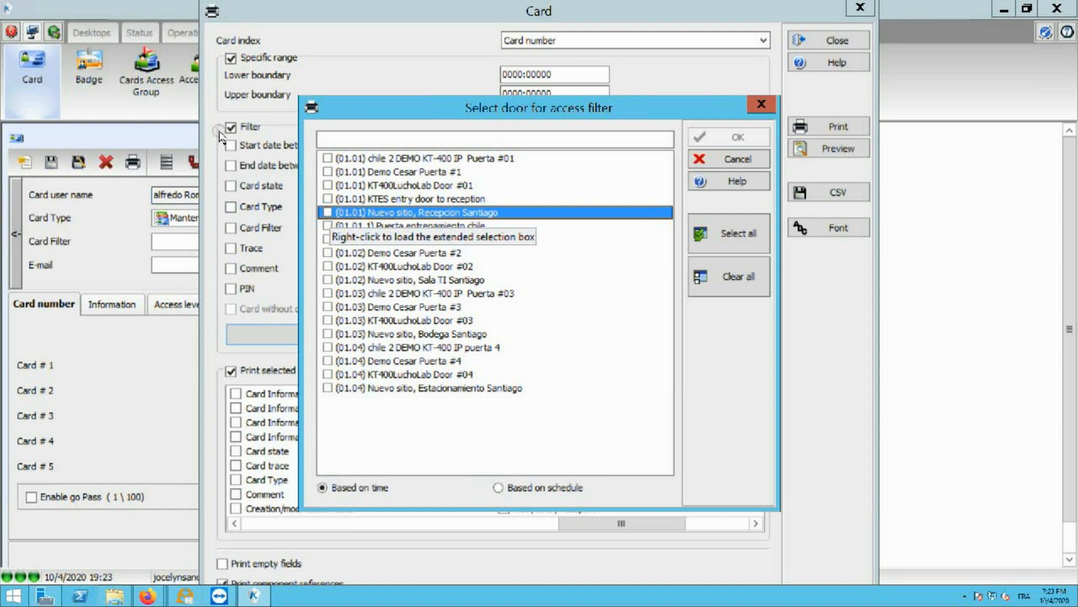
pyautogui.click(327, 184)
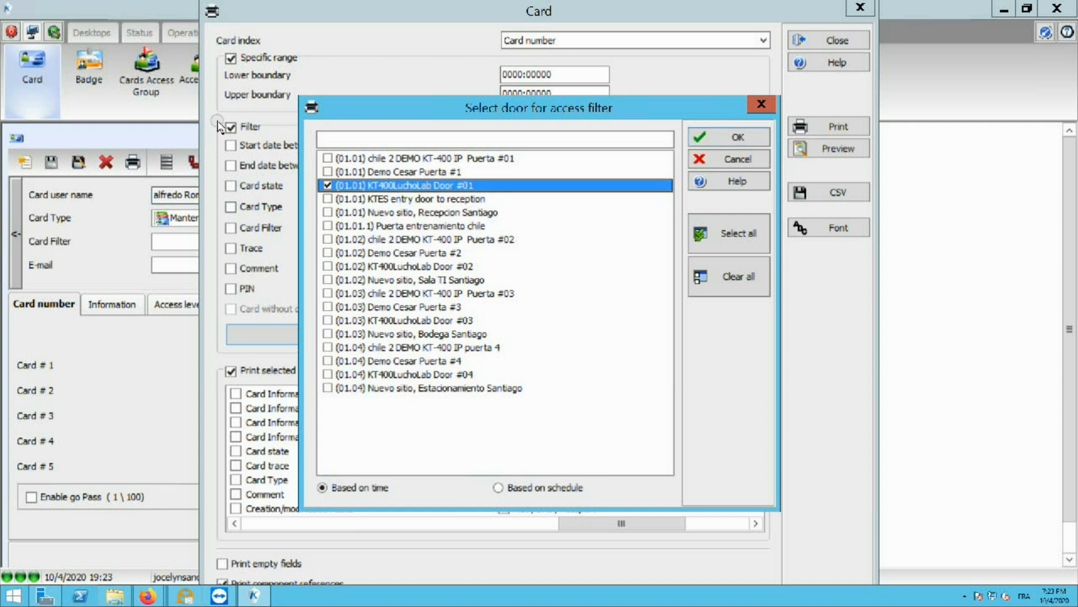
pyautogui.click(733, 137)
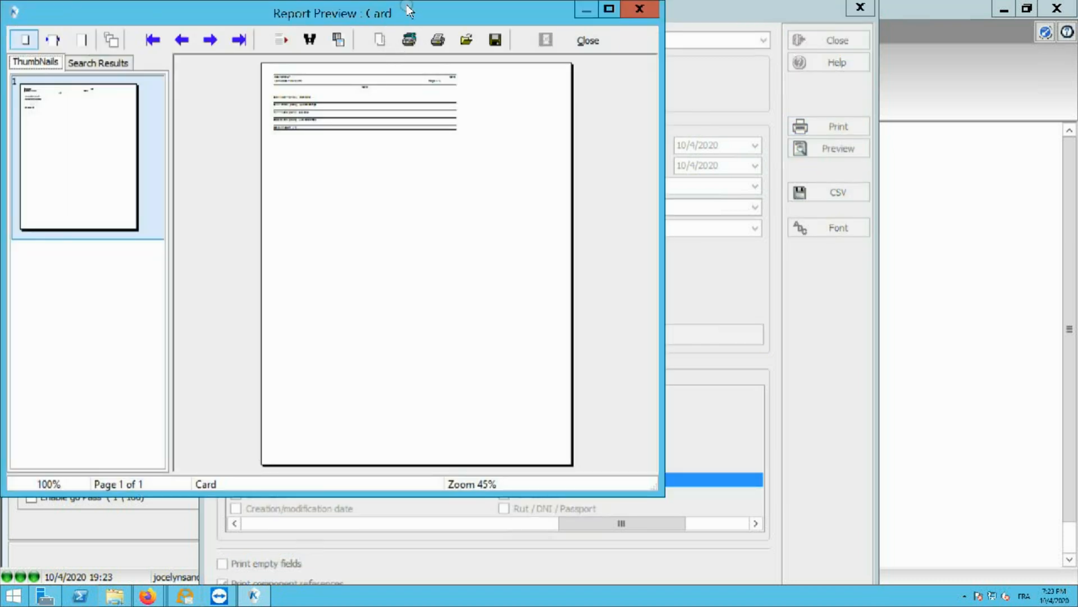
pyautogui.click(609, 8)
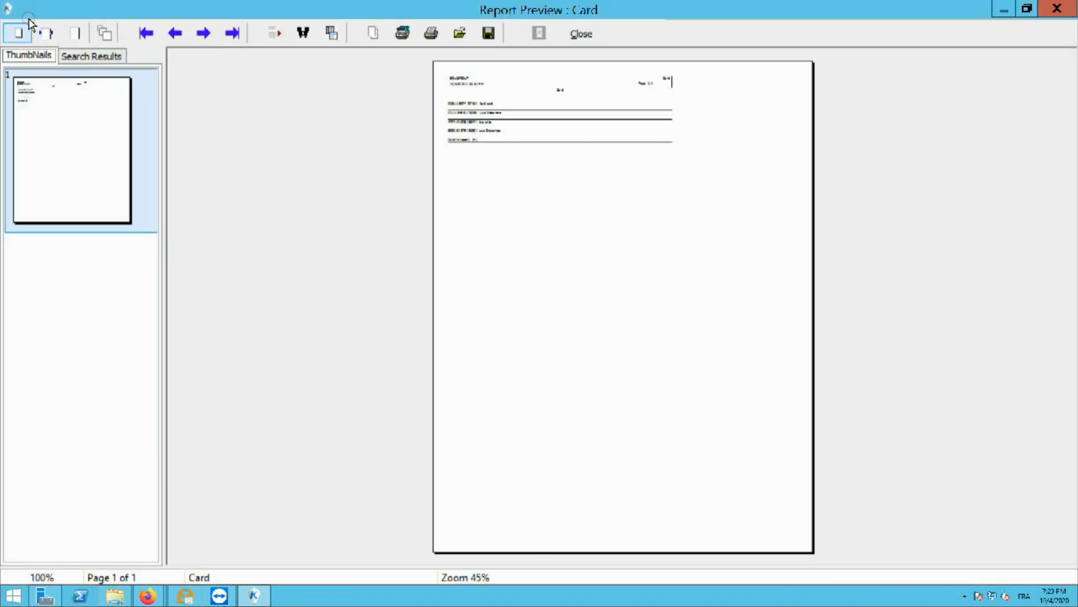
pyautogui.click(46, 33)
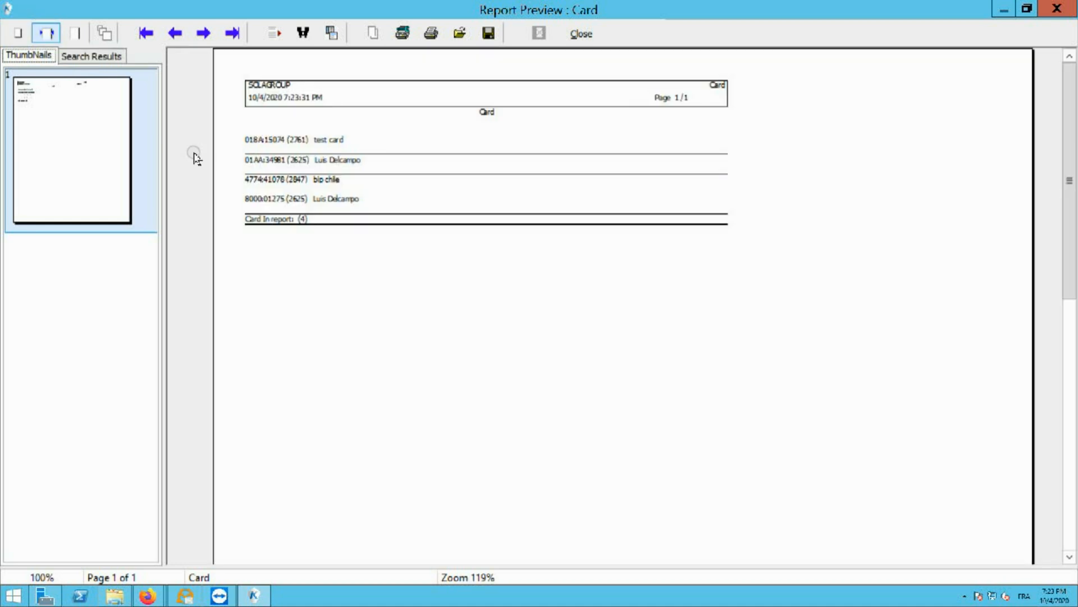